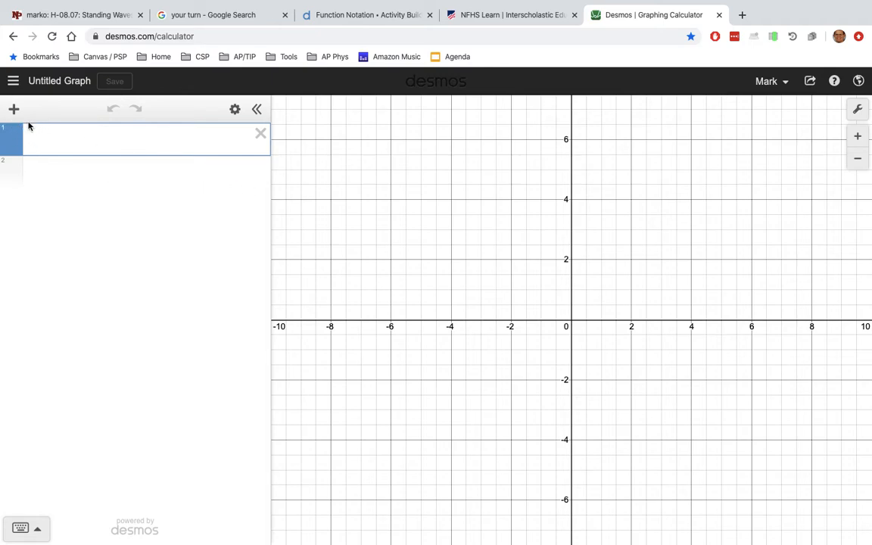
Insert a table and label its columns n and f.
left_click(12, 112)
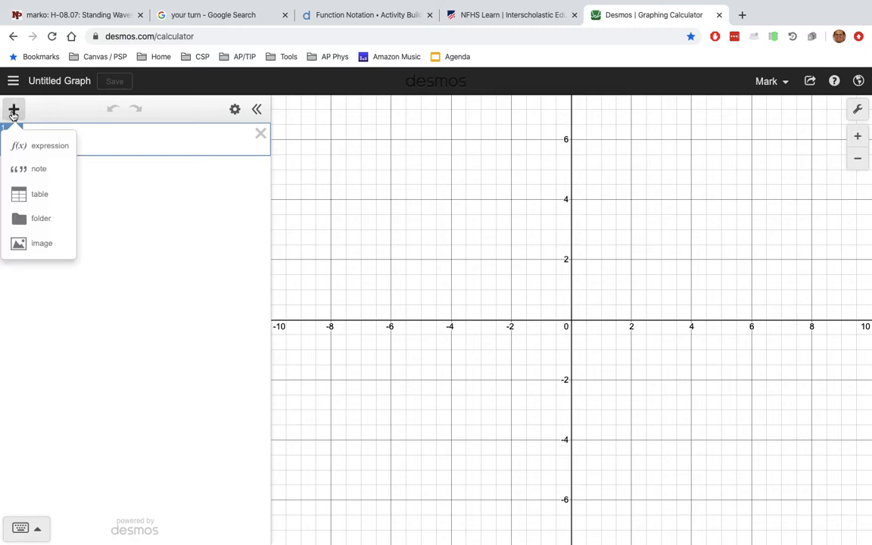
left_click(33, 197)
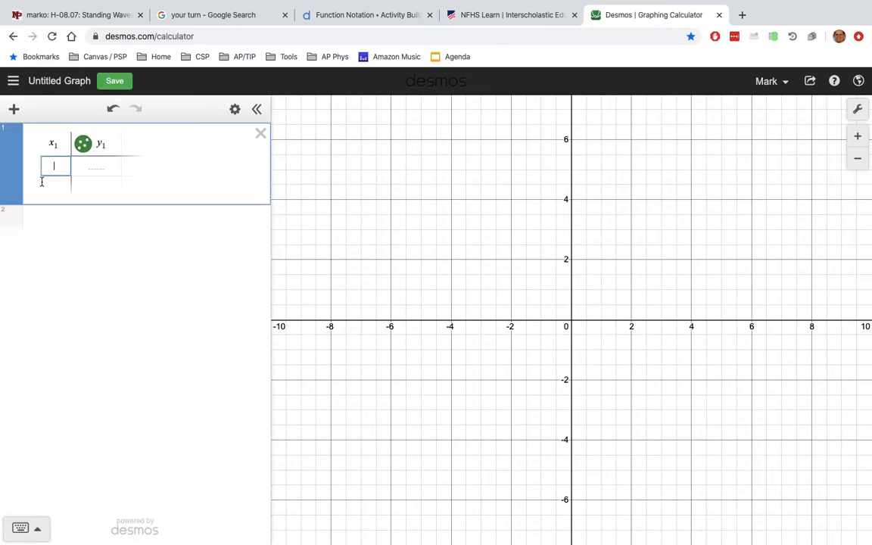
left_click(49, 143)
left_click(38, 143)
type("n")
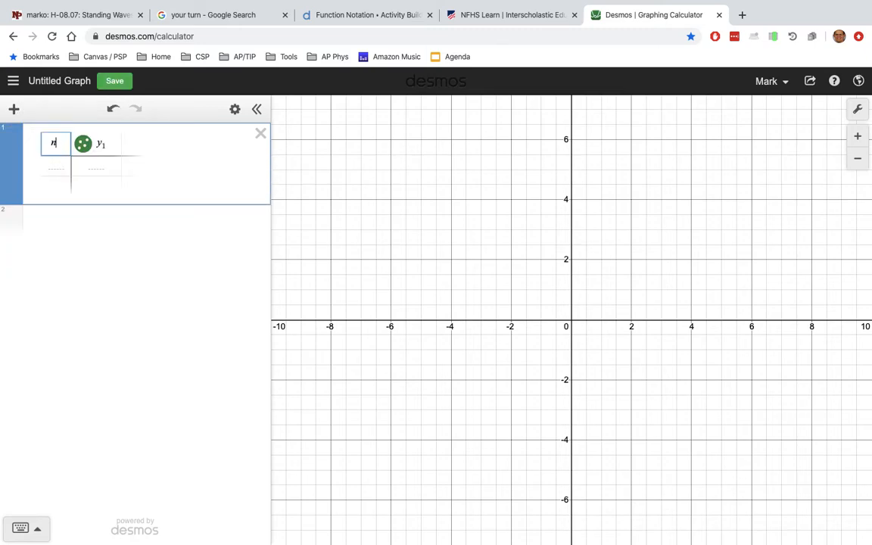
left_click(107, 146)
left_click(99, 145)
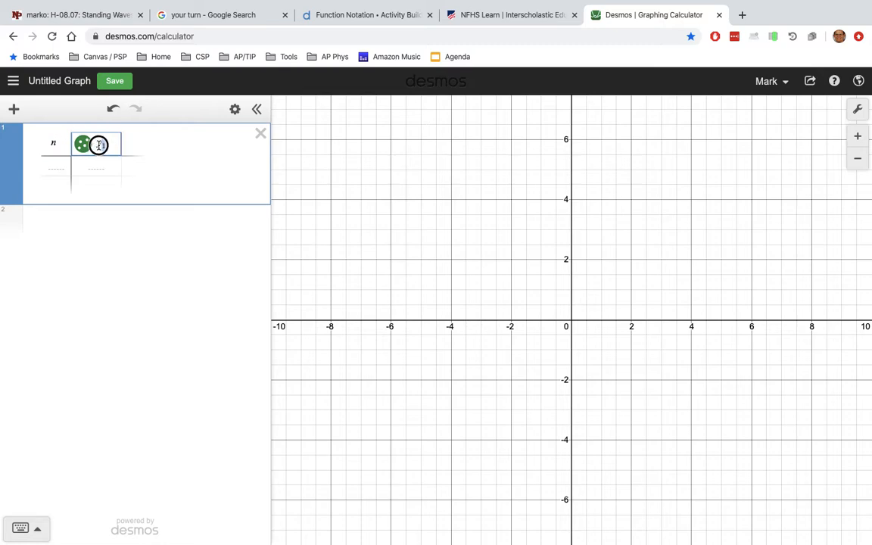
type("f")
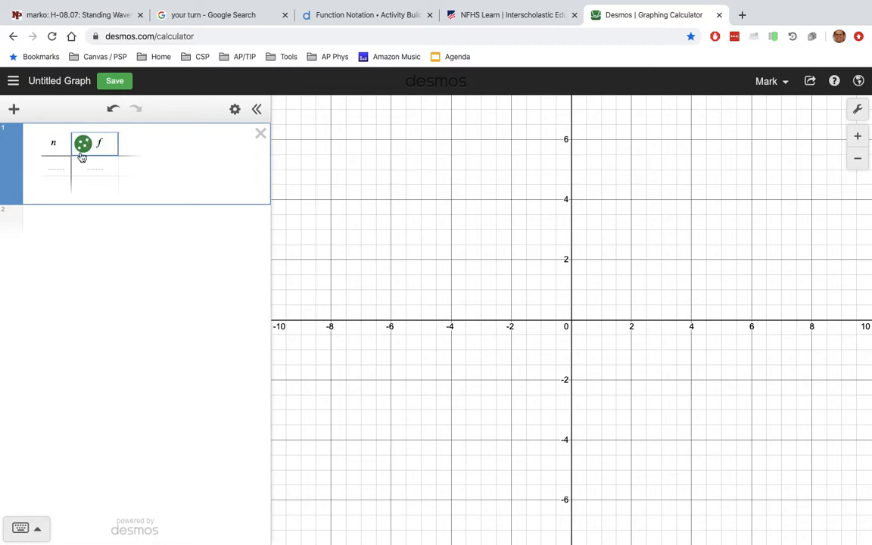
Fill the table's first row with n = 0 and f = 256.
left_click(53, 165)
type("2")
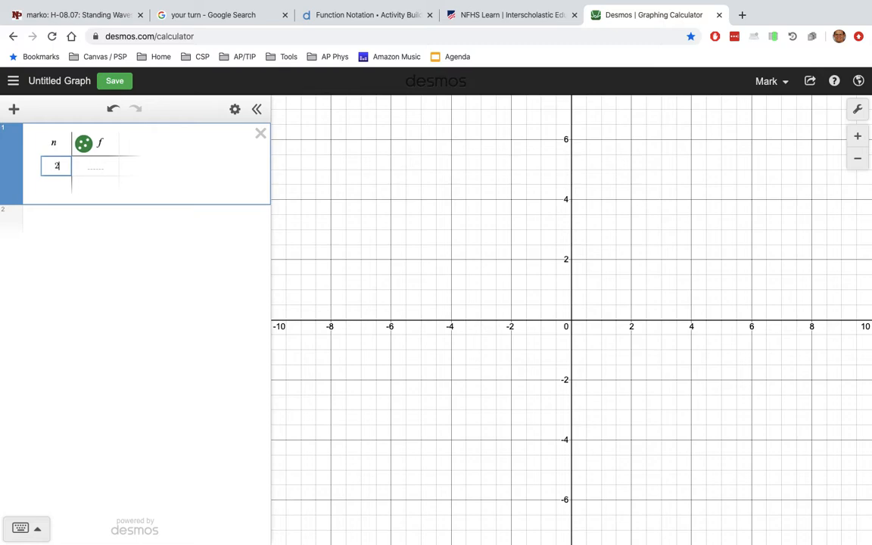
type("56")
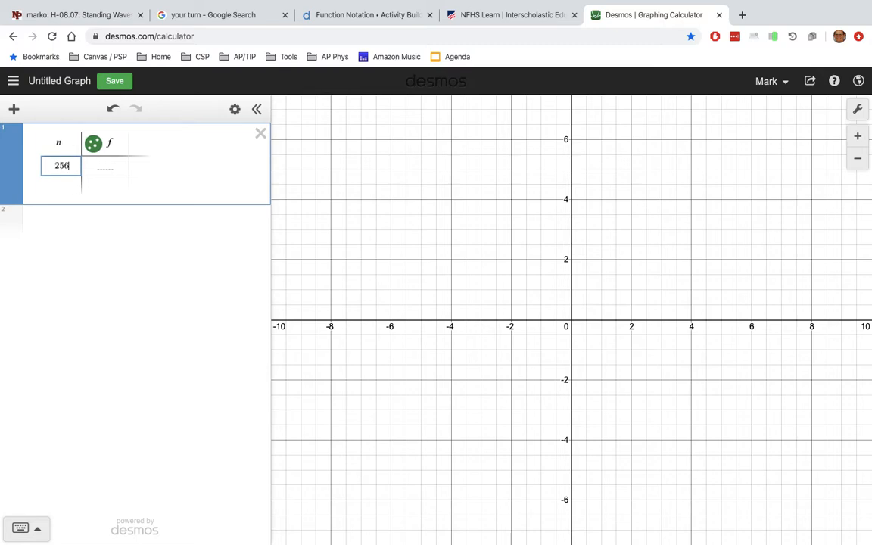
key("BackSpace")
key("BackSpace")
key("BackSpace")
type("0")
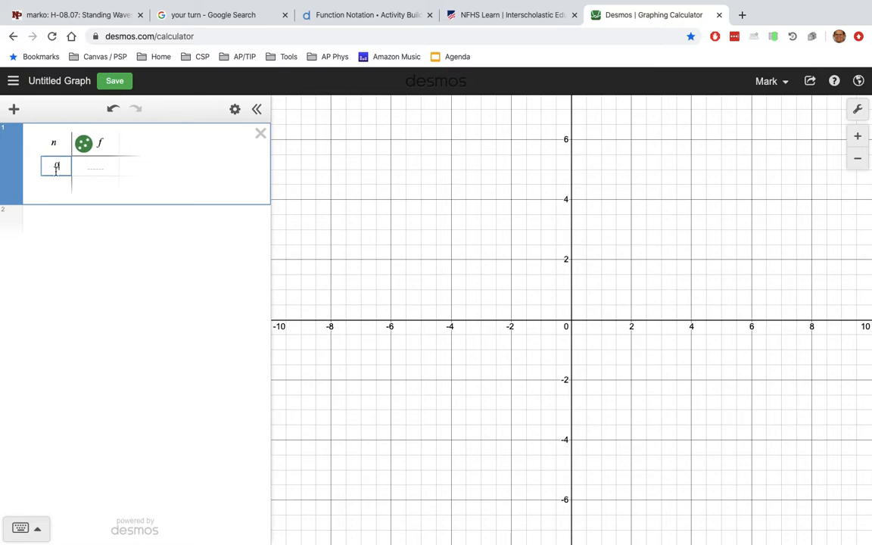
left_click(107, 168)
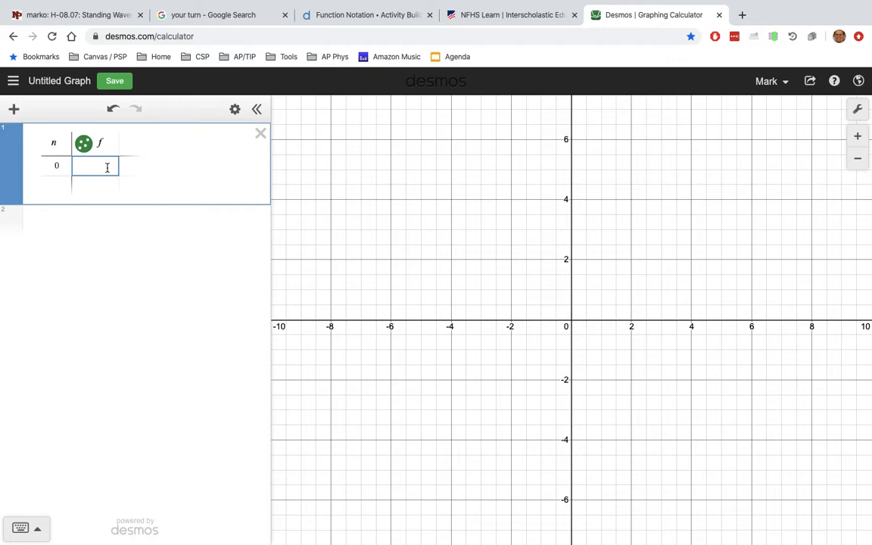
type("256")
Add the table rows n = 2, f = 290 and n = 12, f = 500, and fit the graph view to the data.
left_click(55, 185)
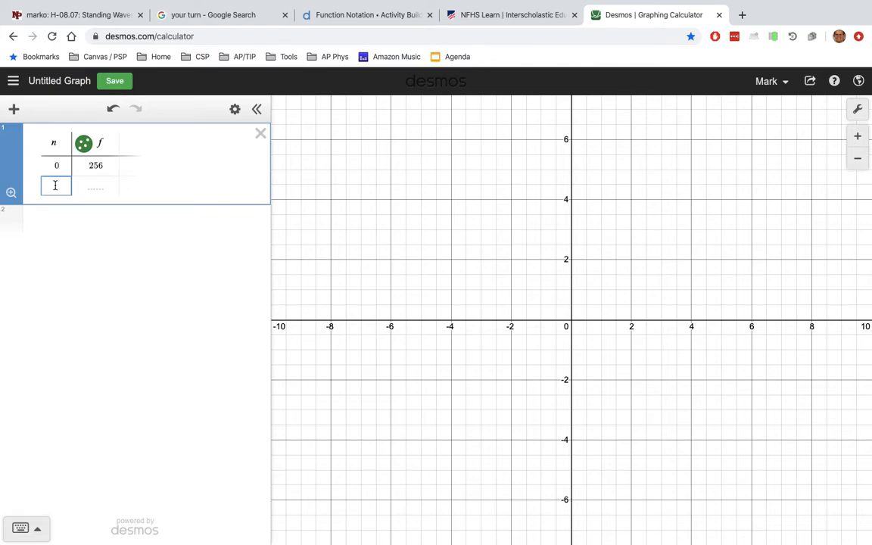
type("2")
key("Tab")
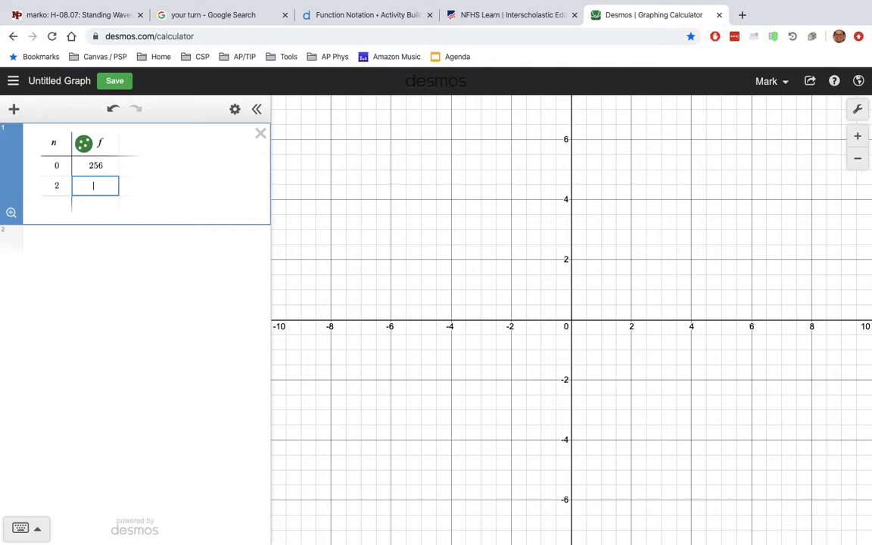
type("290")
key("Return")
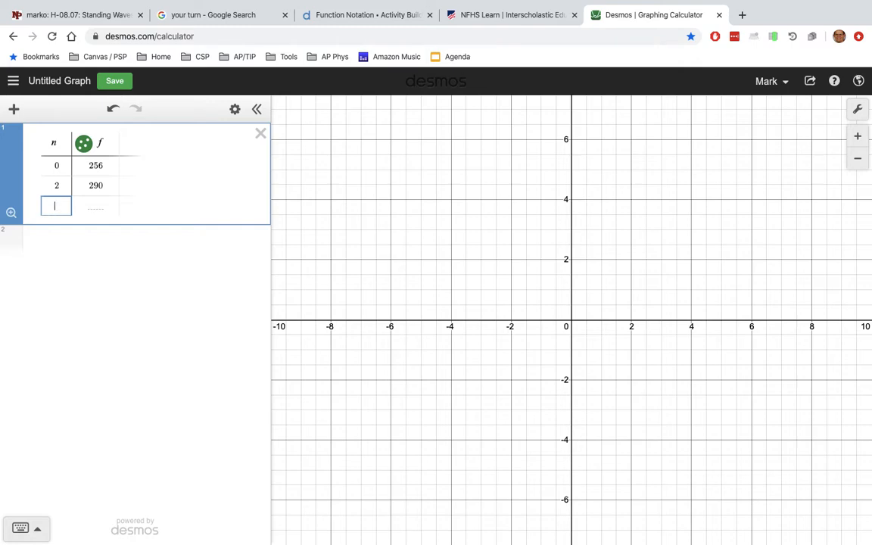
type("12")
key("Tab")
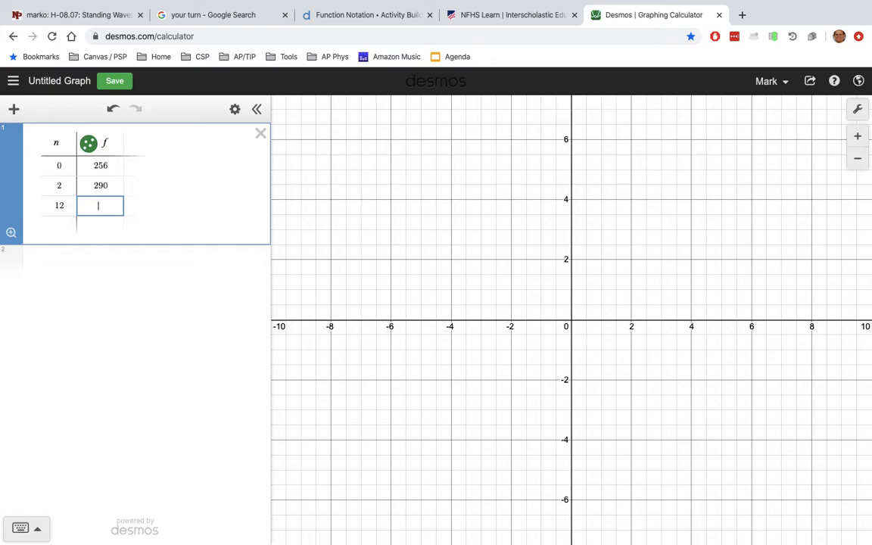
type("500")
left_click(11, 232)
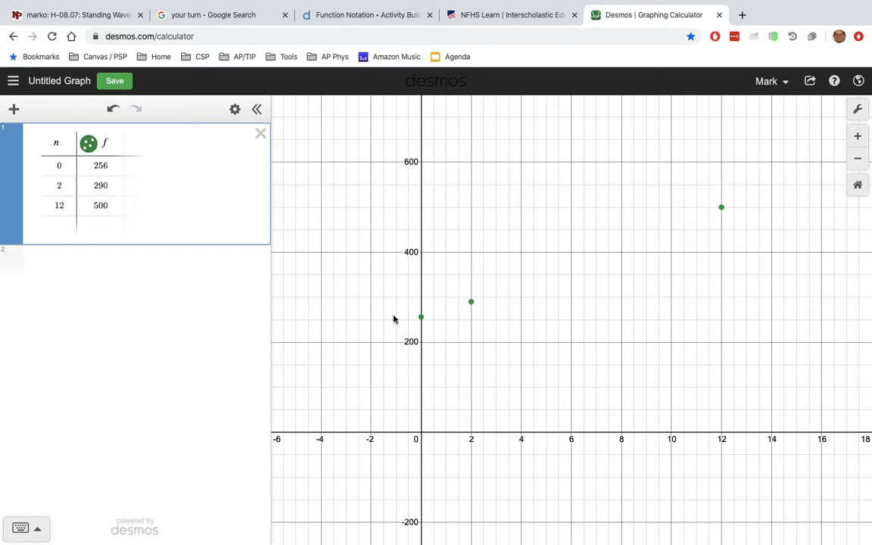
Enter the exponential function y = a·2^(bx) below the table and add sliders for both a and b.
left_click(58, 258)
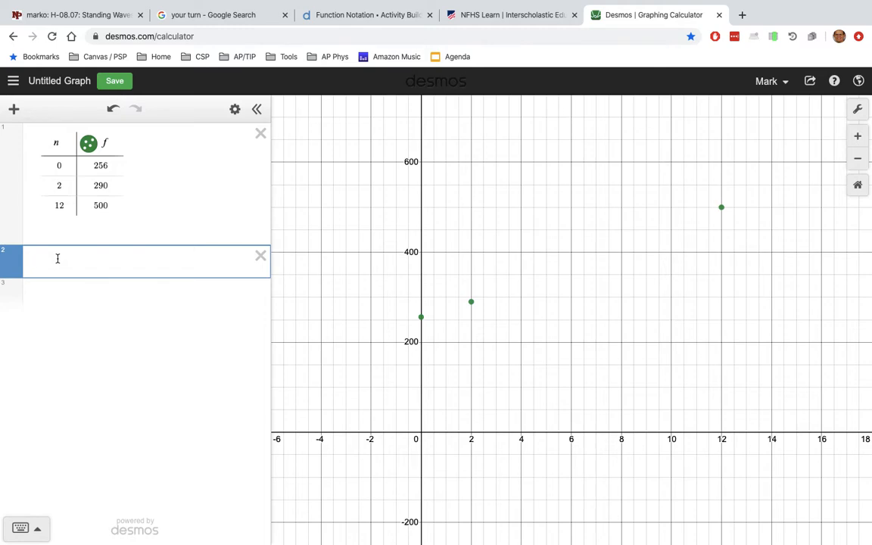
type("y=a")
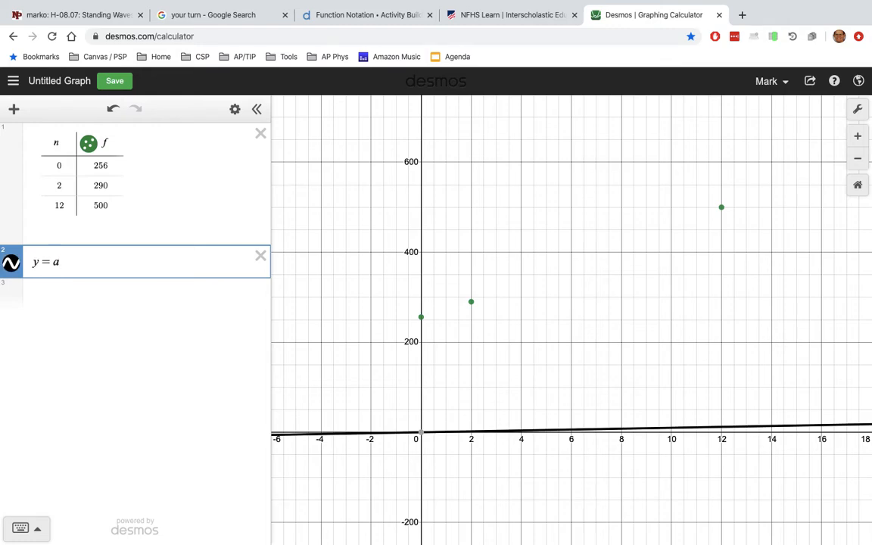
type("*2")
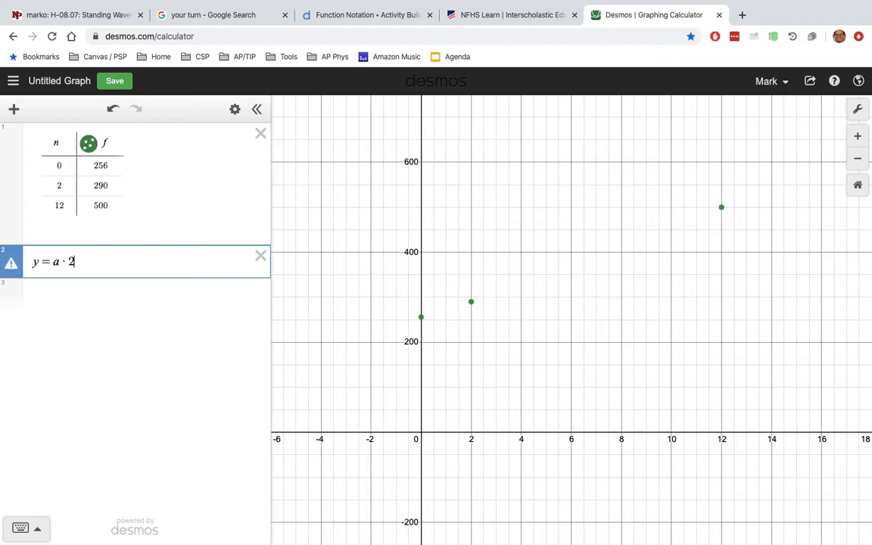
type("^")
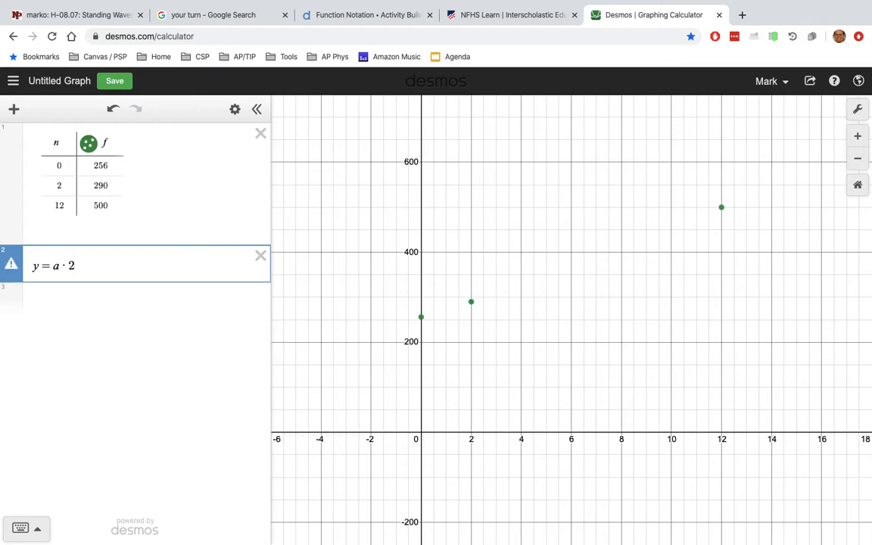
type("bx")
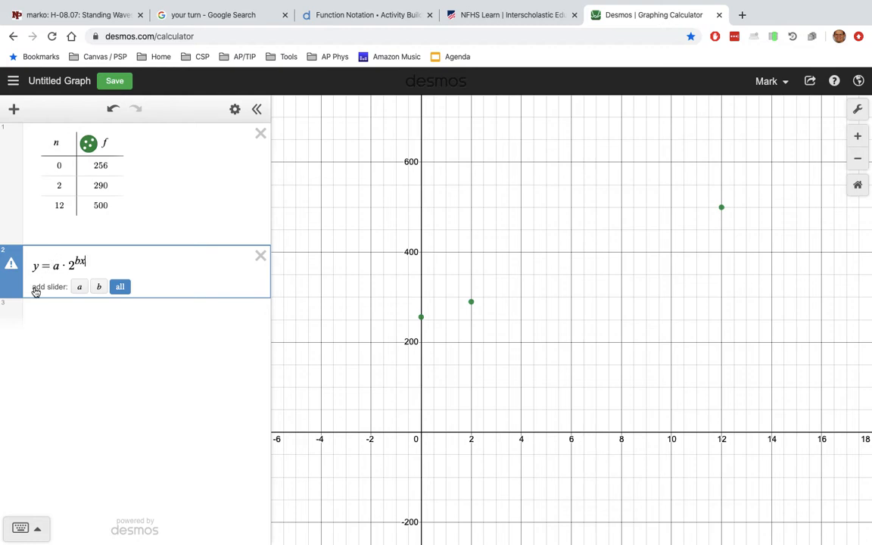
left_click(120, 287)
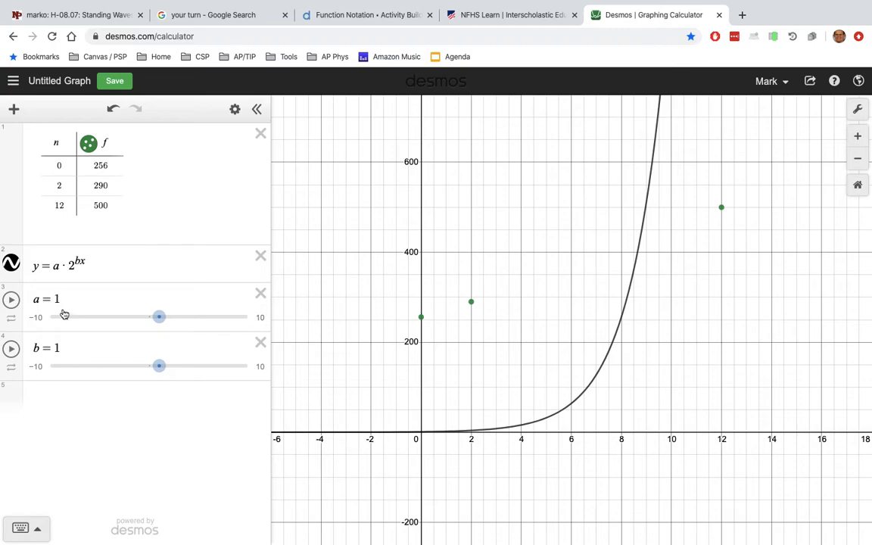
Set the slider for a to range from 0 to 500 with a step of 1.
left_click(259, 318)
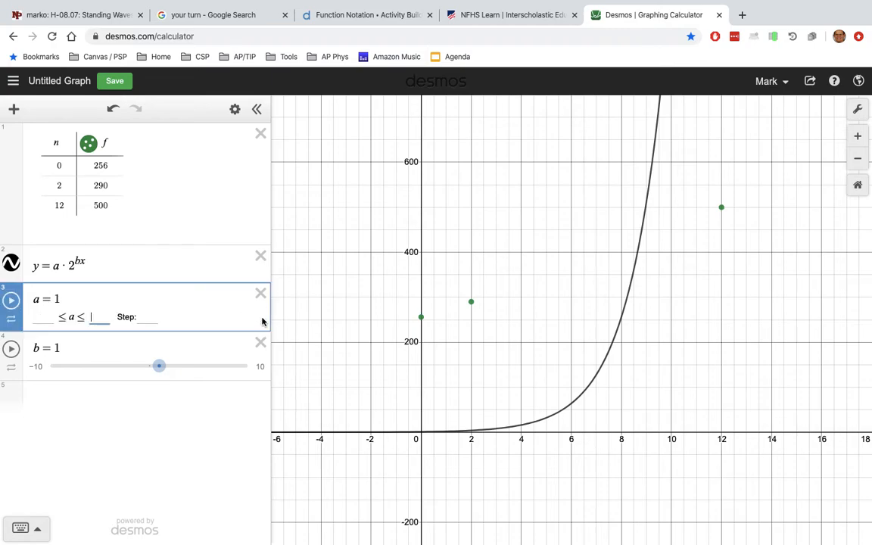
left_click(45, 317)
type("0")
left_click(96, 316)
type("500")
left_click(152, 316)
type("1")
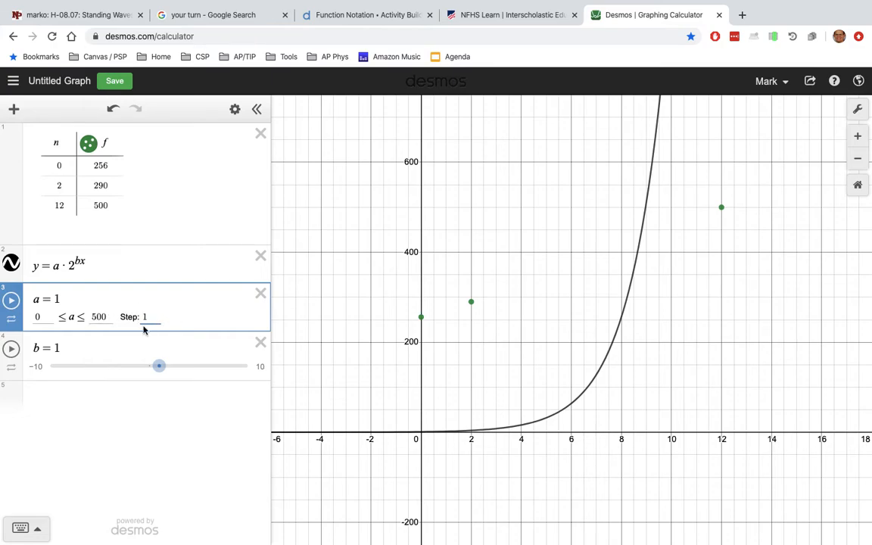
Set the slider for b to range from 0 to 0.2 with a step of 0.0001.
left_click(89, 351)
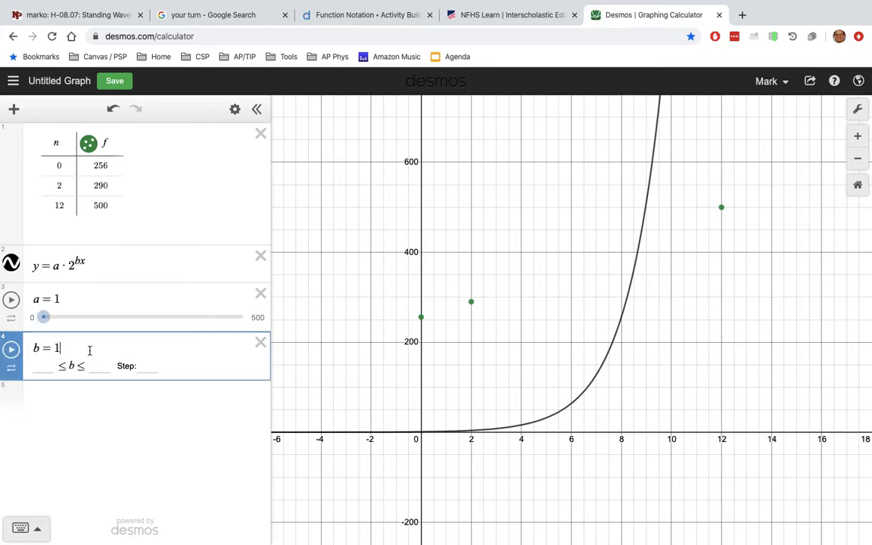
left_click(45, 366)
type("0")
left_click(98, 366)
type("0.2")
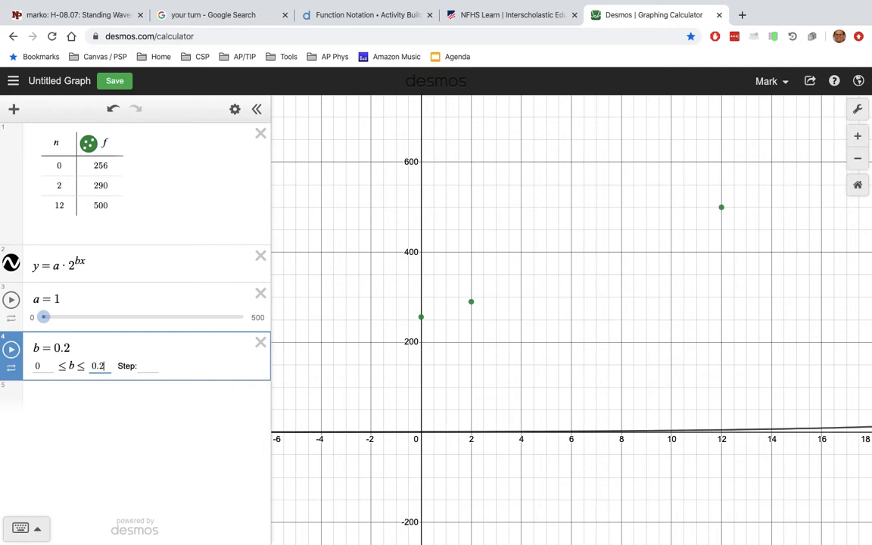
left_click(150, 365)
type("0.0001")
left_click(162, 398)
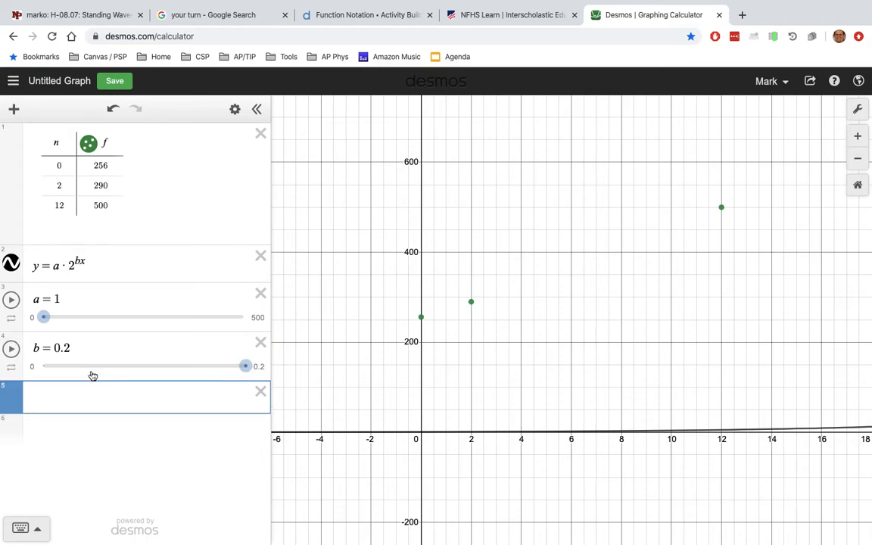
Roughly fit the curve to the points by sliding b to about 0.073 and a to about 264.
left_click_drag(246, 366, 117, 366)
left_click_drag(51, 327, 149, 317)
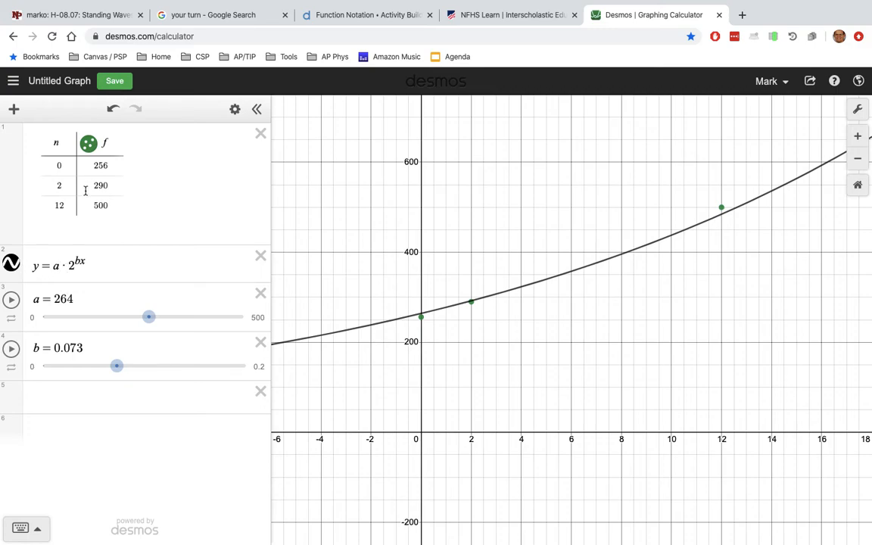
Recolour the table's data points red and keep them shown on the graph.
left_click(89, 146)
left_click(89, 146)
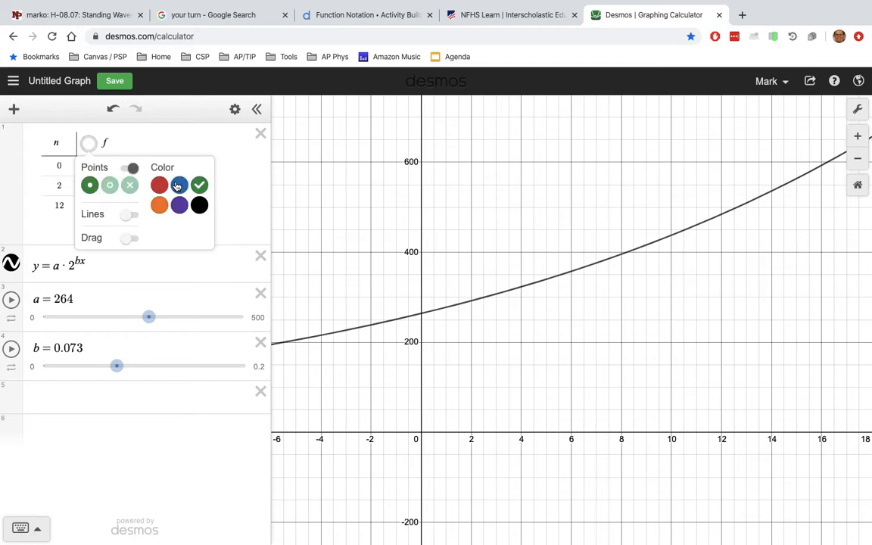
left_click(158, 184)
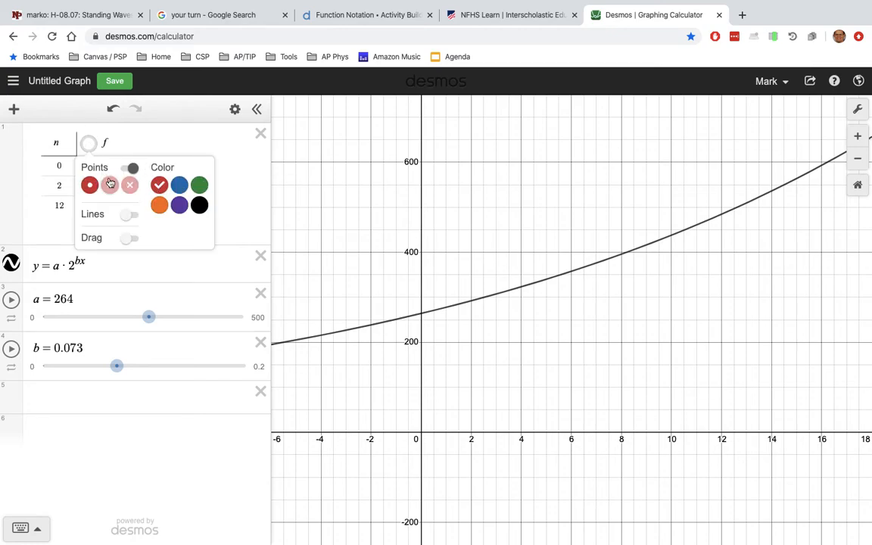
left_click(132, 170)
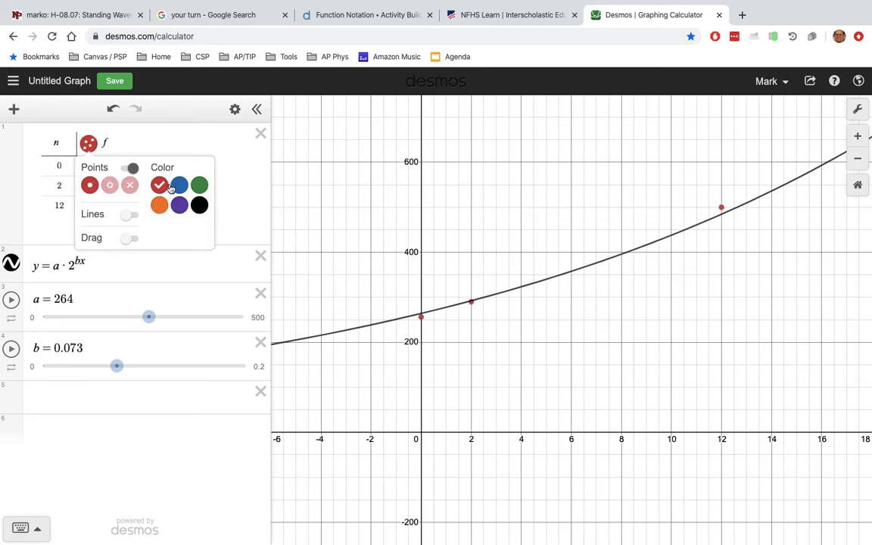
left_click(208, 205)
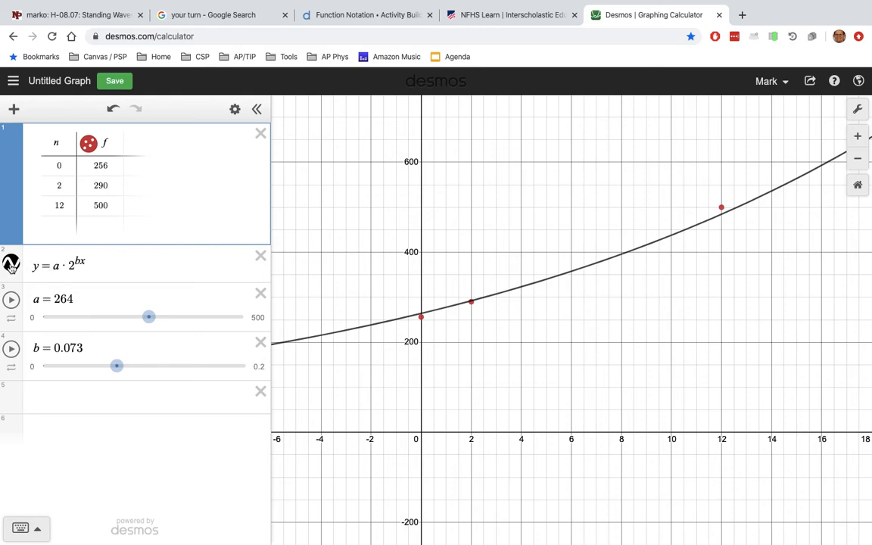
Change the line style of the curve y = a·2^(bx) to dashed, keeping it black.
left_click(11, 264)
left_click(11, 264)
left_click(10, 264)
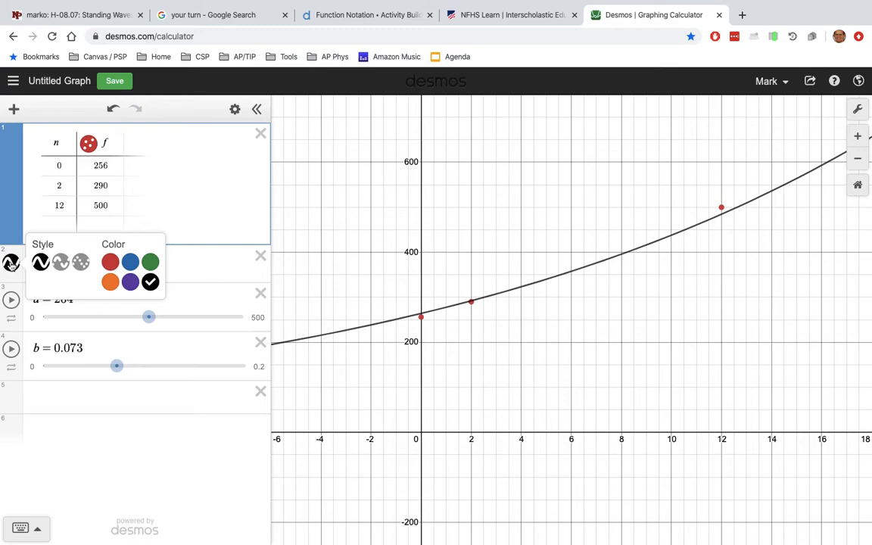
left_click(60, 262)
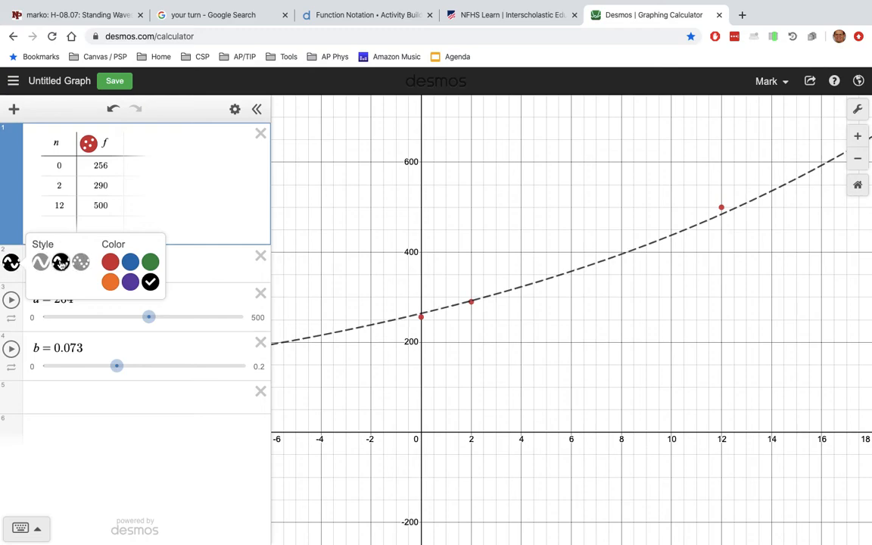
left_click(193, 261)
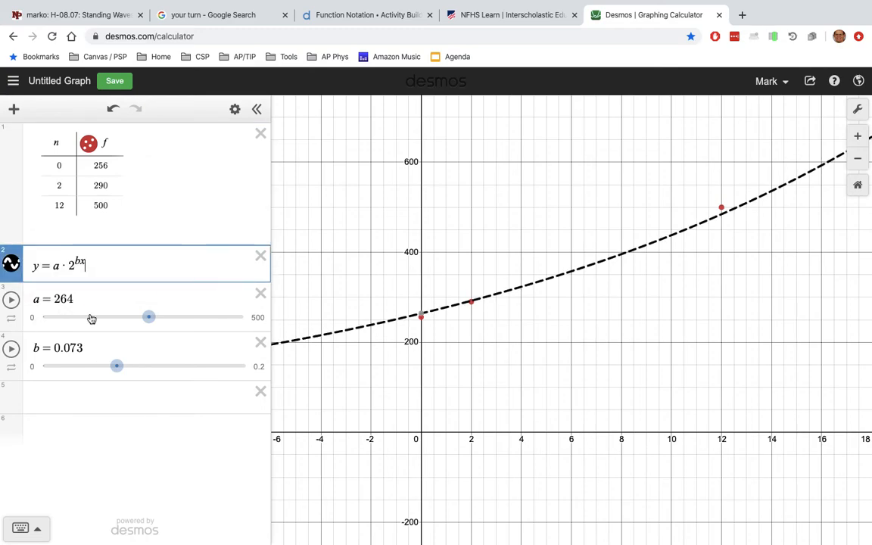
Refine the curve's fit to the data points by sliding a to about 260 and b to about 0.078.
left_click_drag(149, 320, 155, 317)
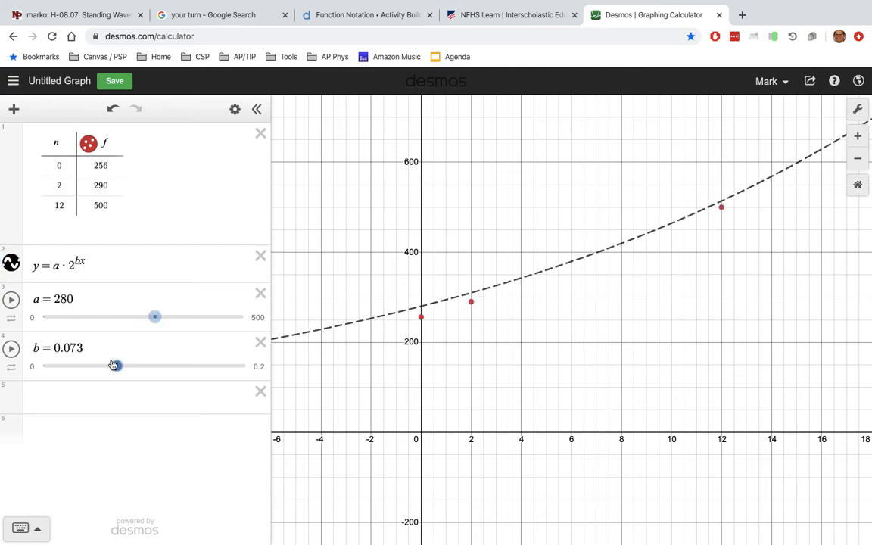
left_click_drag(116, 365, 120, 366)
left_click_drag(154, 318, 146, 320)
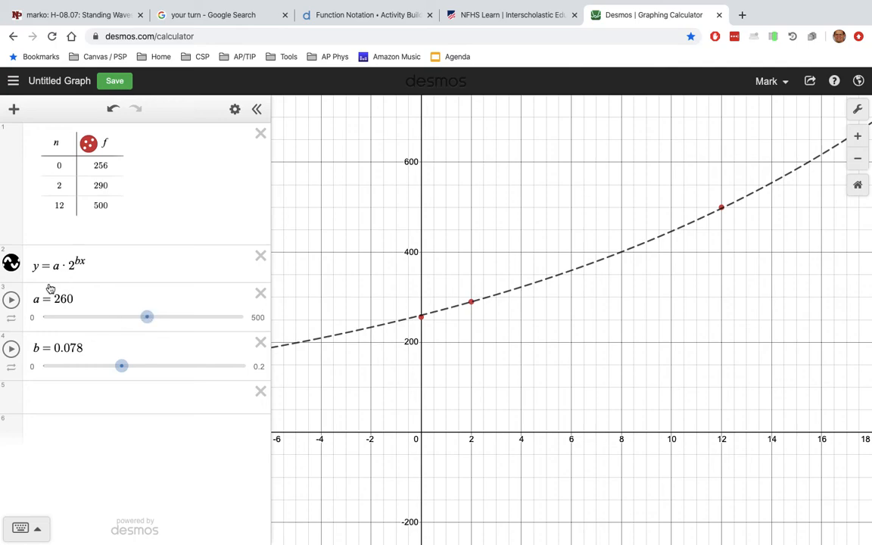